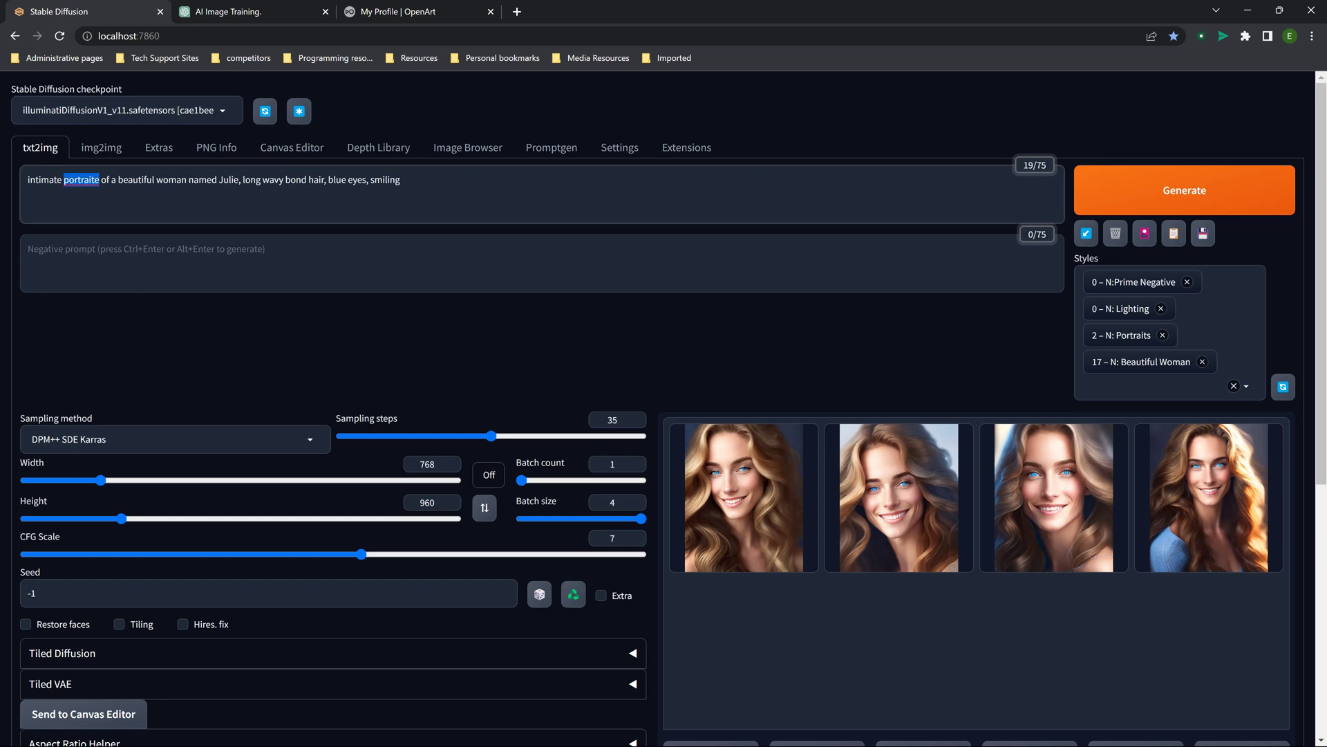
Bring up spell-check suggestions for the misspelled word 'portraite' in the prompt
right_click(77, 184)
Correct 'portraite' to 'portrait' in the Julie prompt, then select the whole prompt for replacement
left_click(110, 214)
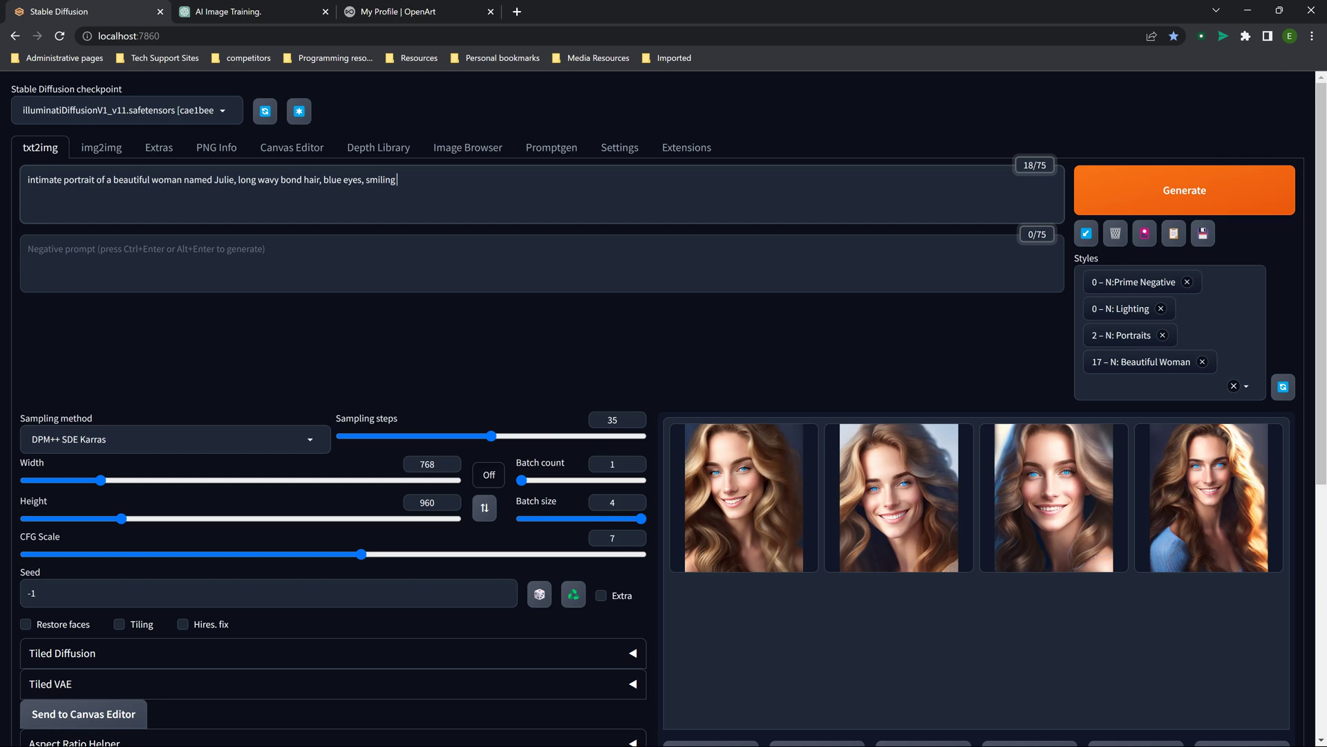
key("ctrl+shift+Left")
key("ctrl+shift+Left")
key("ctrl+shift+Left")
key("ctrl+shift+Left")
key("ctrl+shift+Left")
key("ctrl+shift+Left")
key("ctrl+shift+Left")
key("ctrl+shift+Left")
key("ctrl+shift+Left")
key("ctrl+shift+Left")
key("ctrl+shift+Left")
key("ctrl+shift+Left")
key("ctrl+shift+Left")
key("ctrl+shift+Left")
key("ctrl+shift+Left")
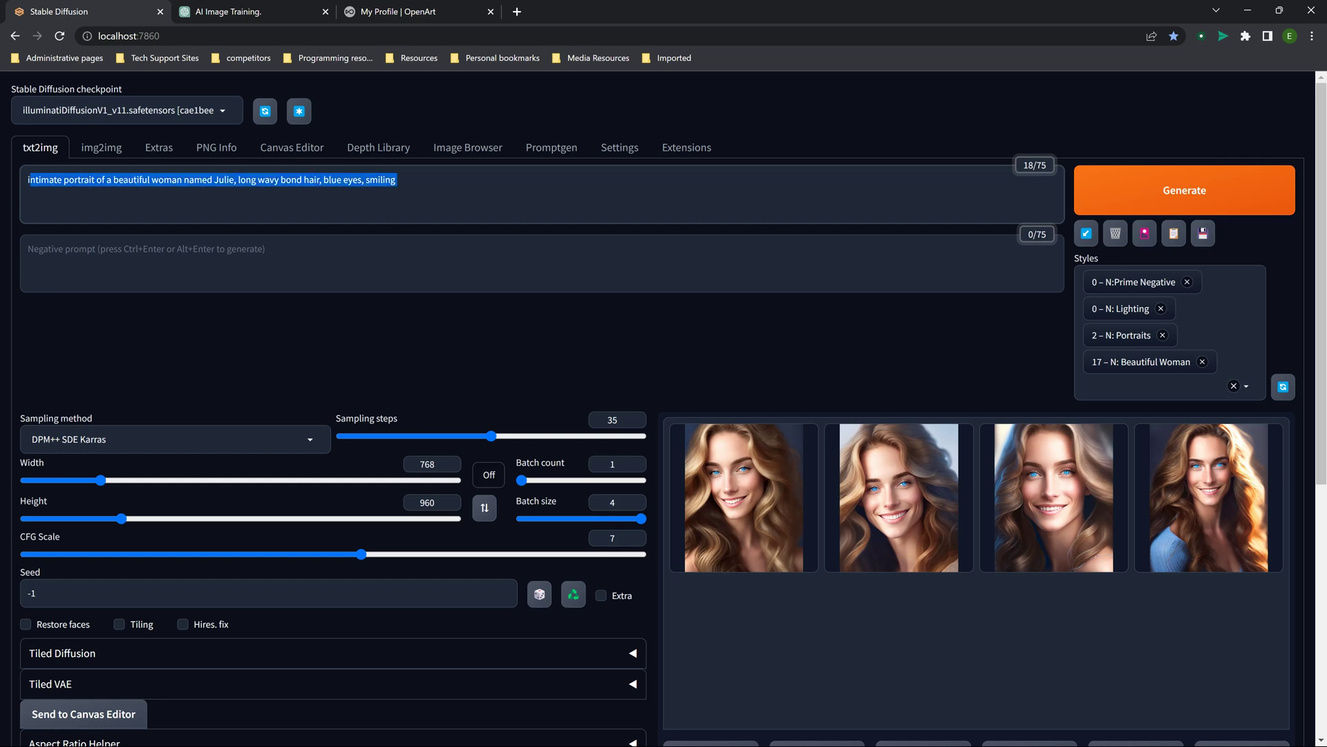
left_click(74, 180)
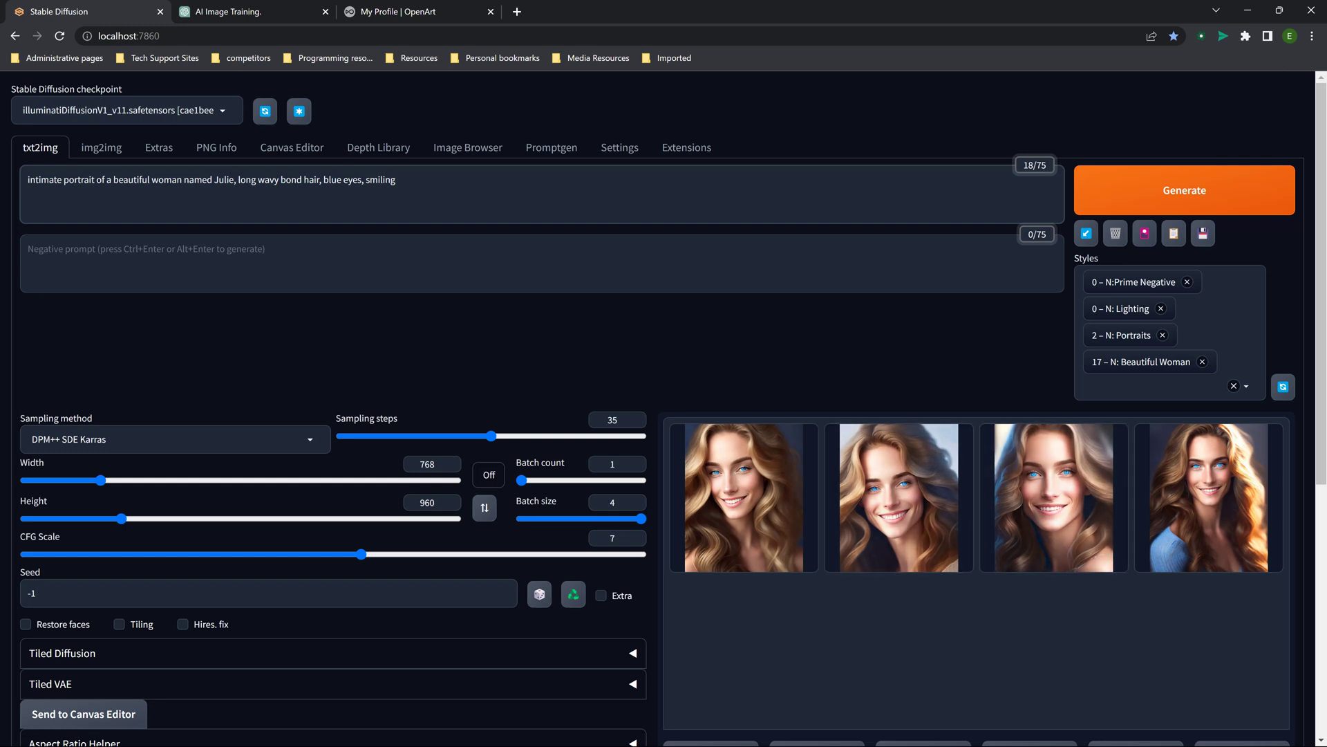
left_click_drag(214, 180, 235, 180)
left_click(398, 180)
key("ctrl+a")
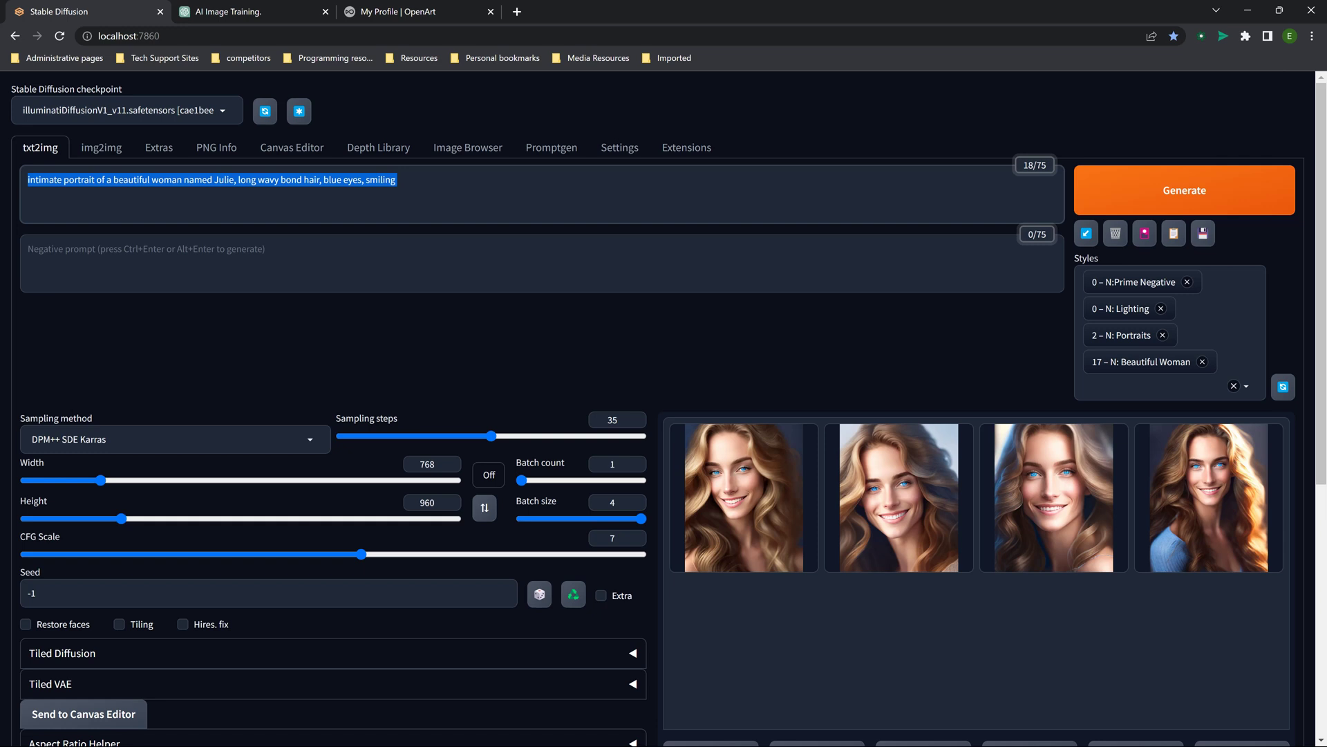
Replace the old prompt with 'childrens story book illustration of a cute adolecaent'
type("childrens s")
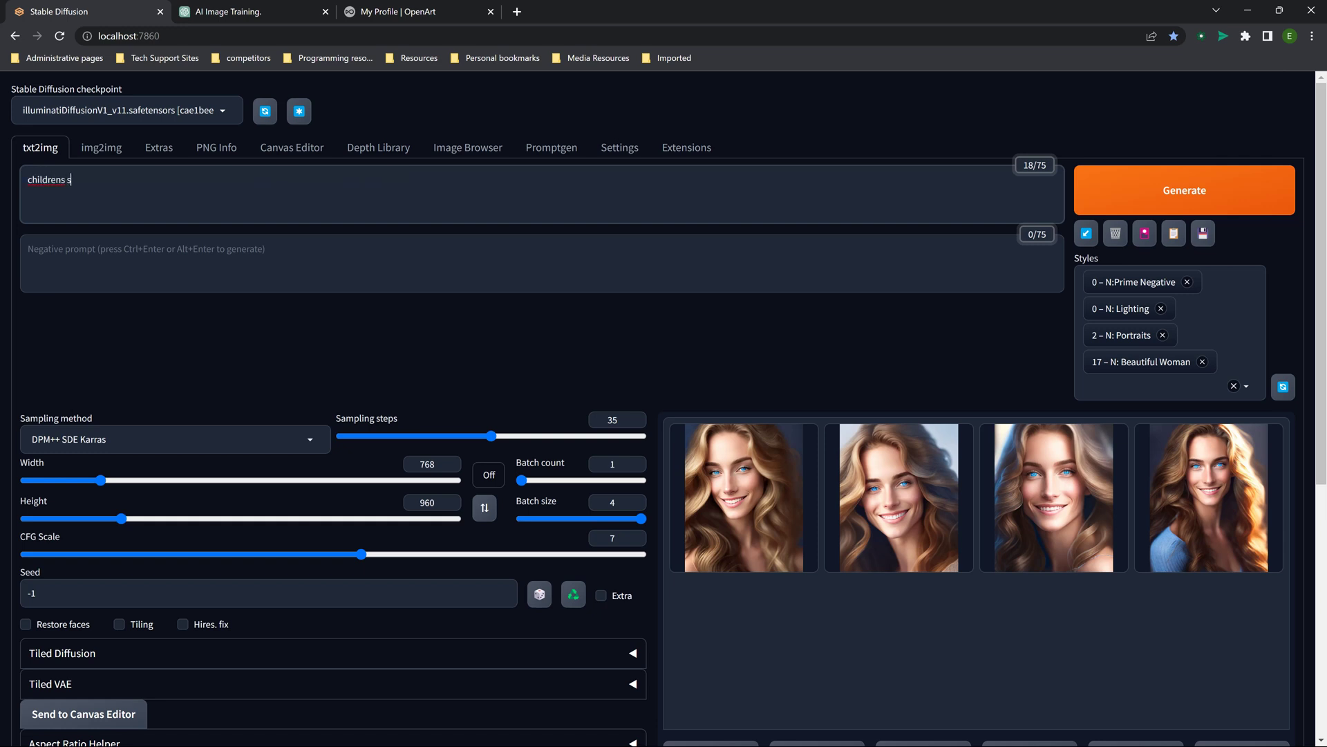
key("BackSpace")
right_click(42, 183)
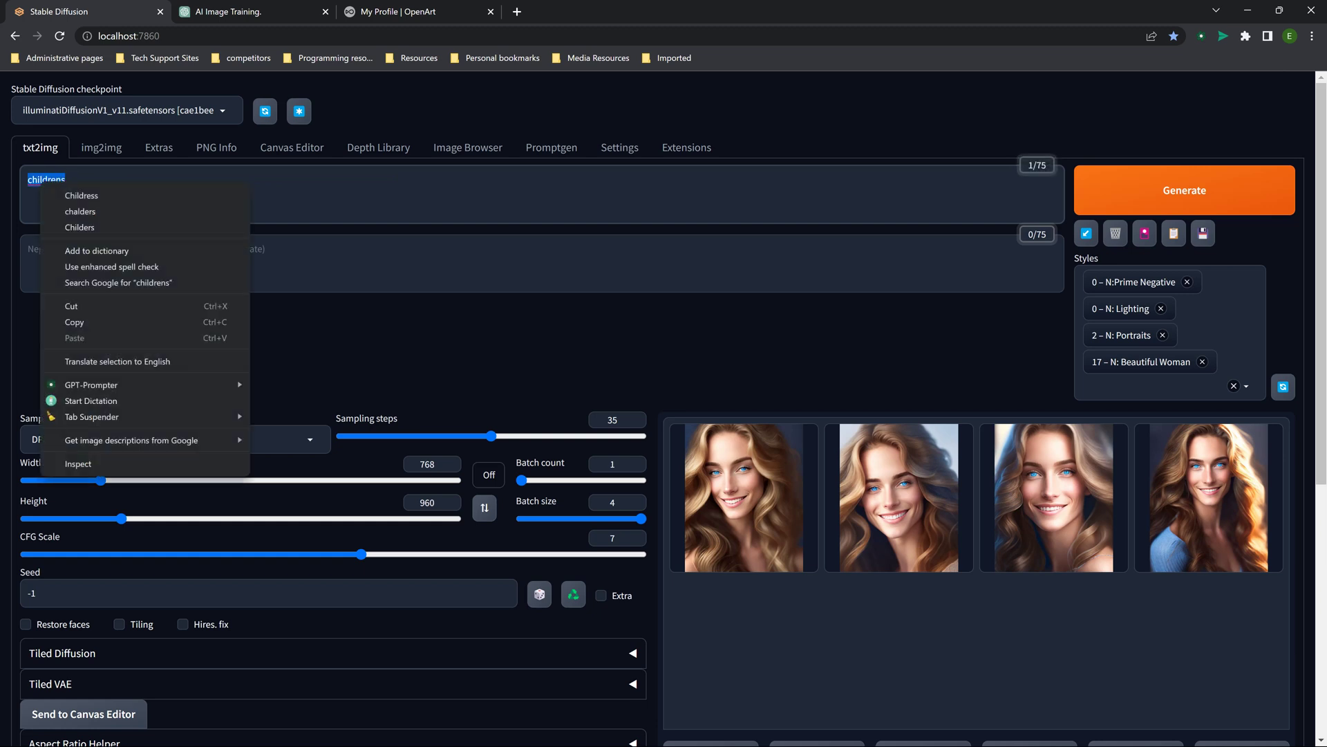
left_click(67, 180)
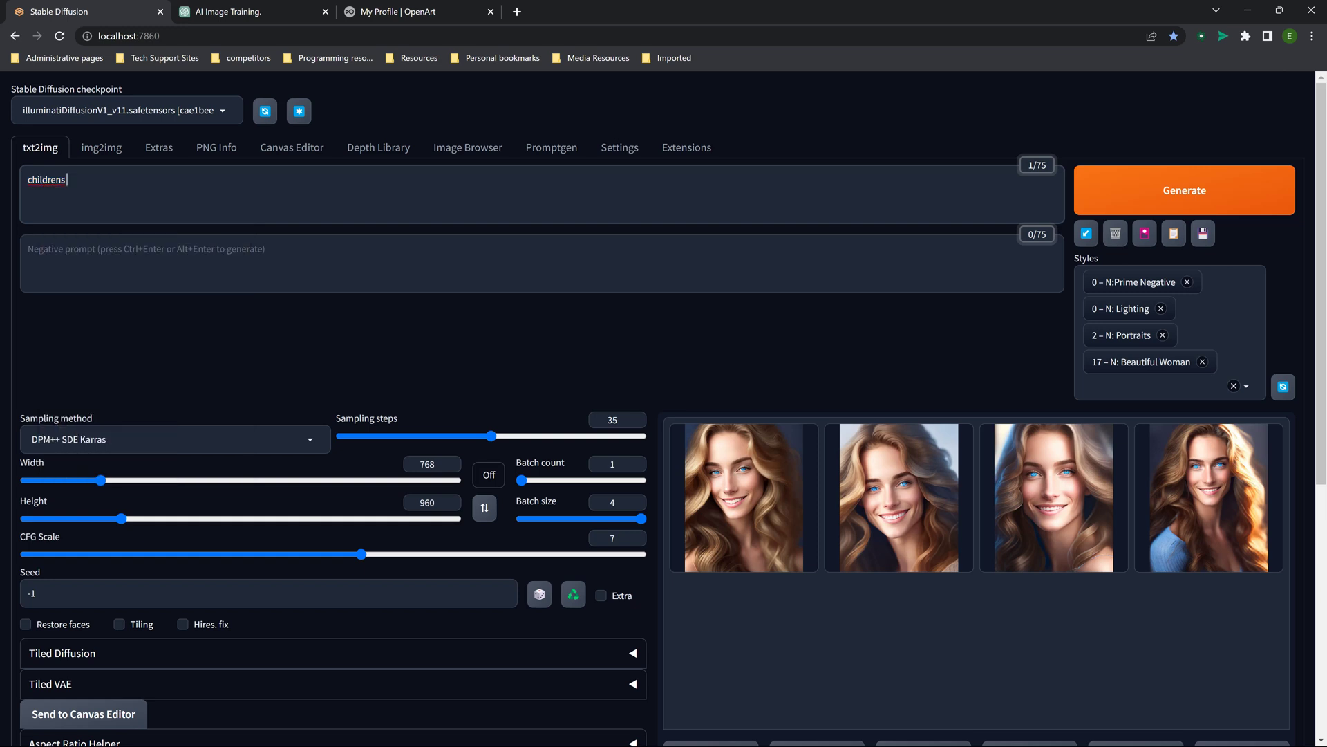
key("ctrl+a")
type("childrens story book illustration of a cute adoleca")
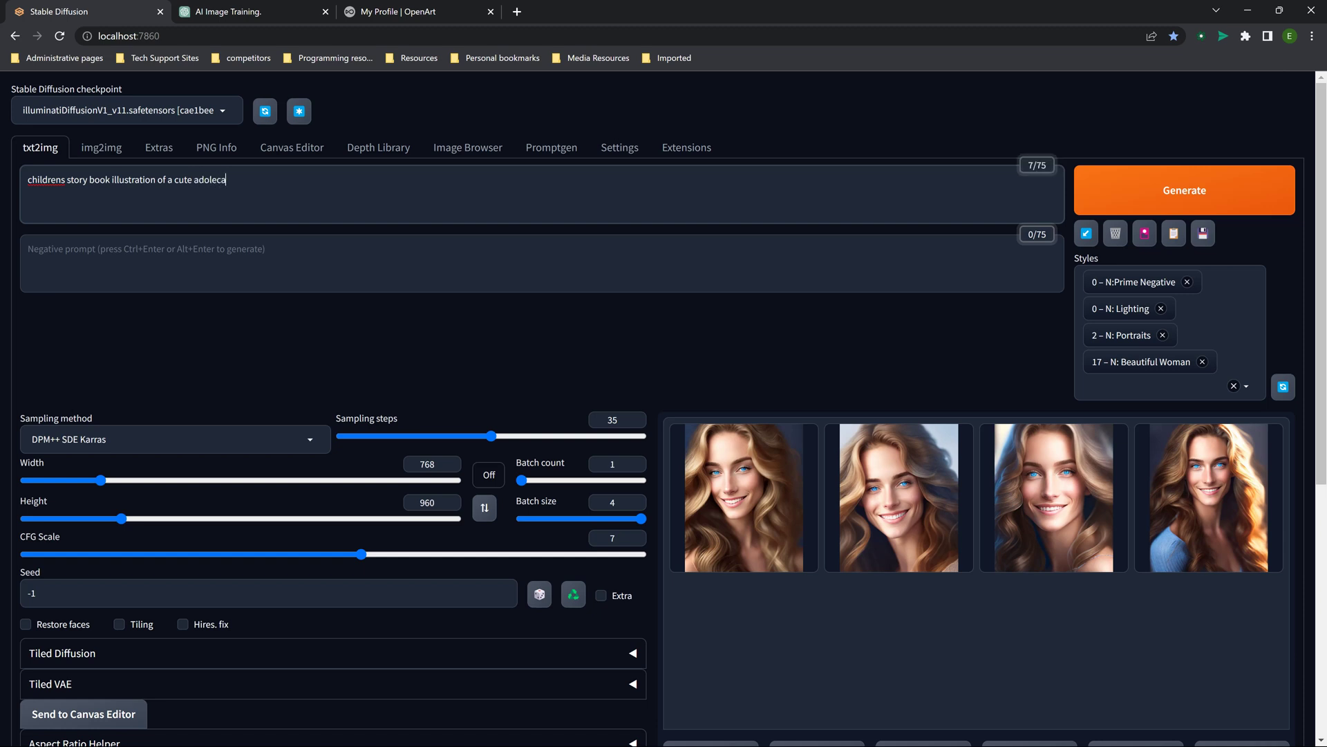
type("ent")
Fix the spelling to 'adolescent', add the apostrophe in children's, and continue with 'girl named'
right_click(207, 181)
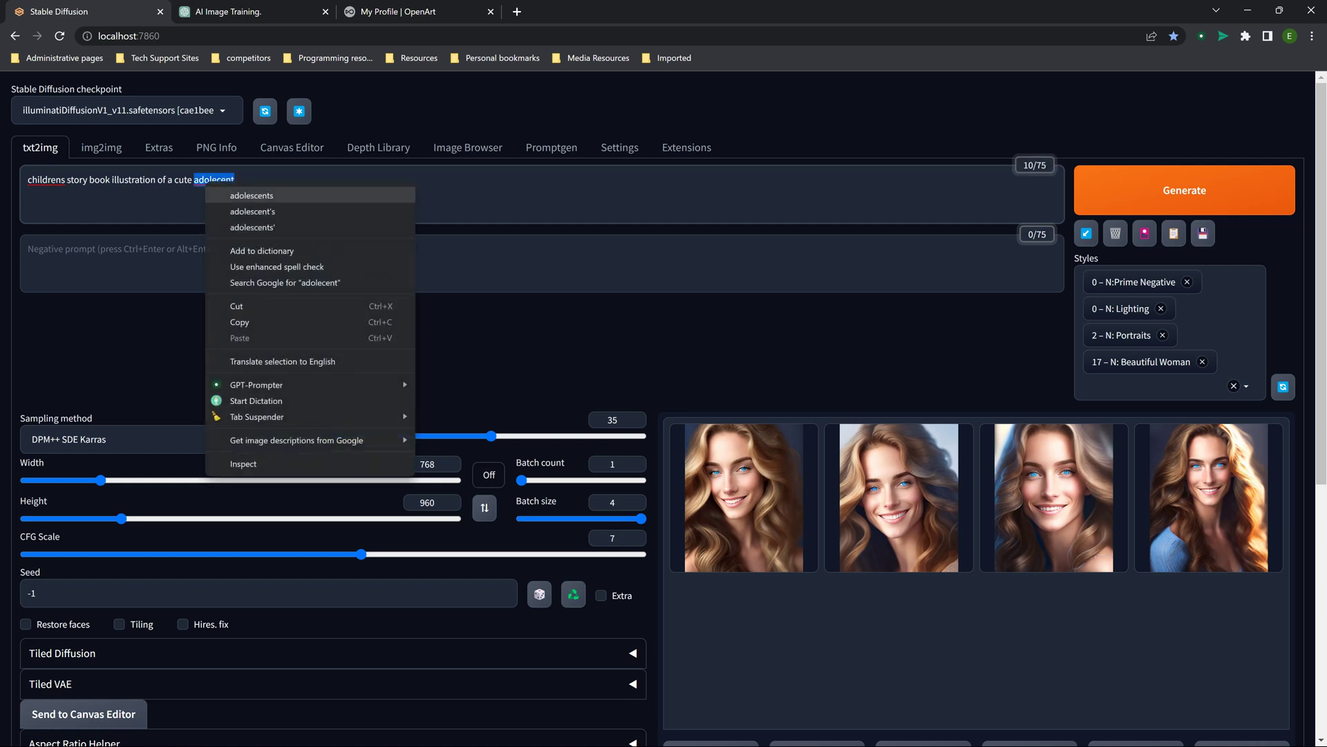
left_click(252, 196)
key("BackSpace")
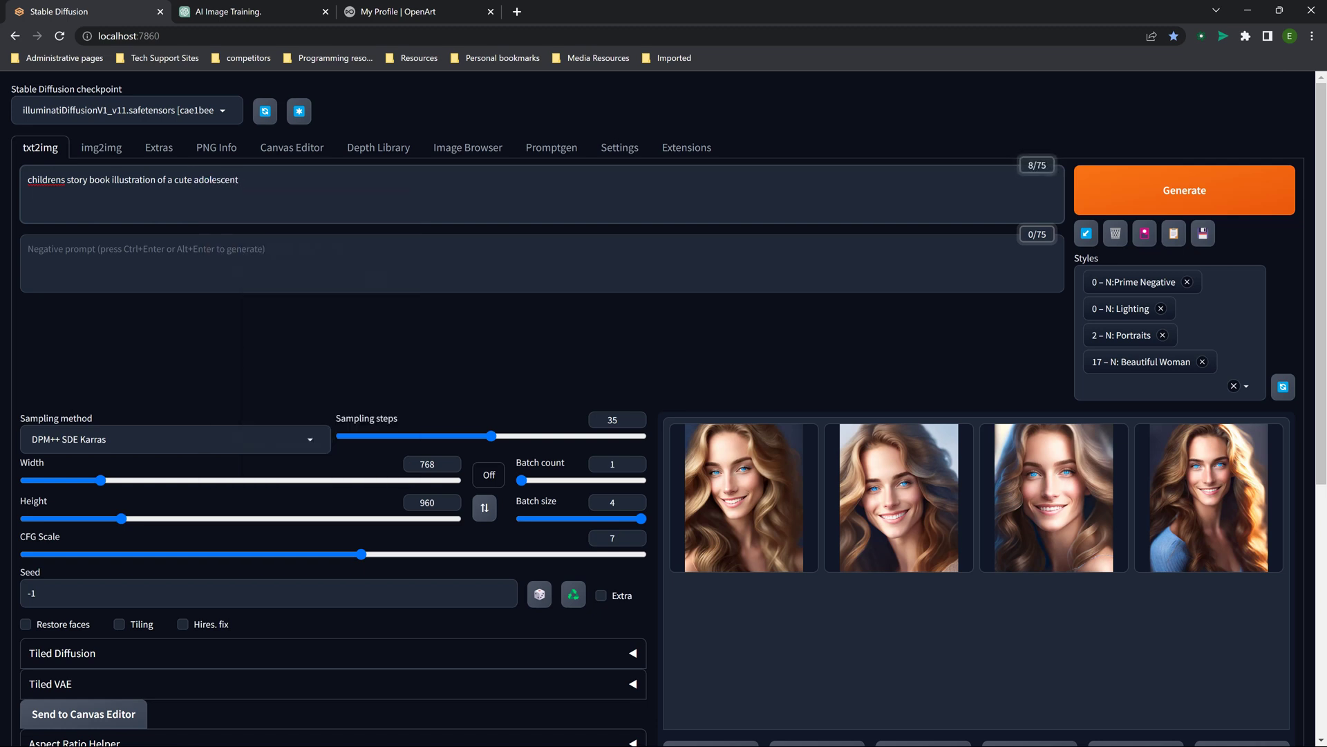
left_click(63, 180)
type("'")
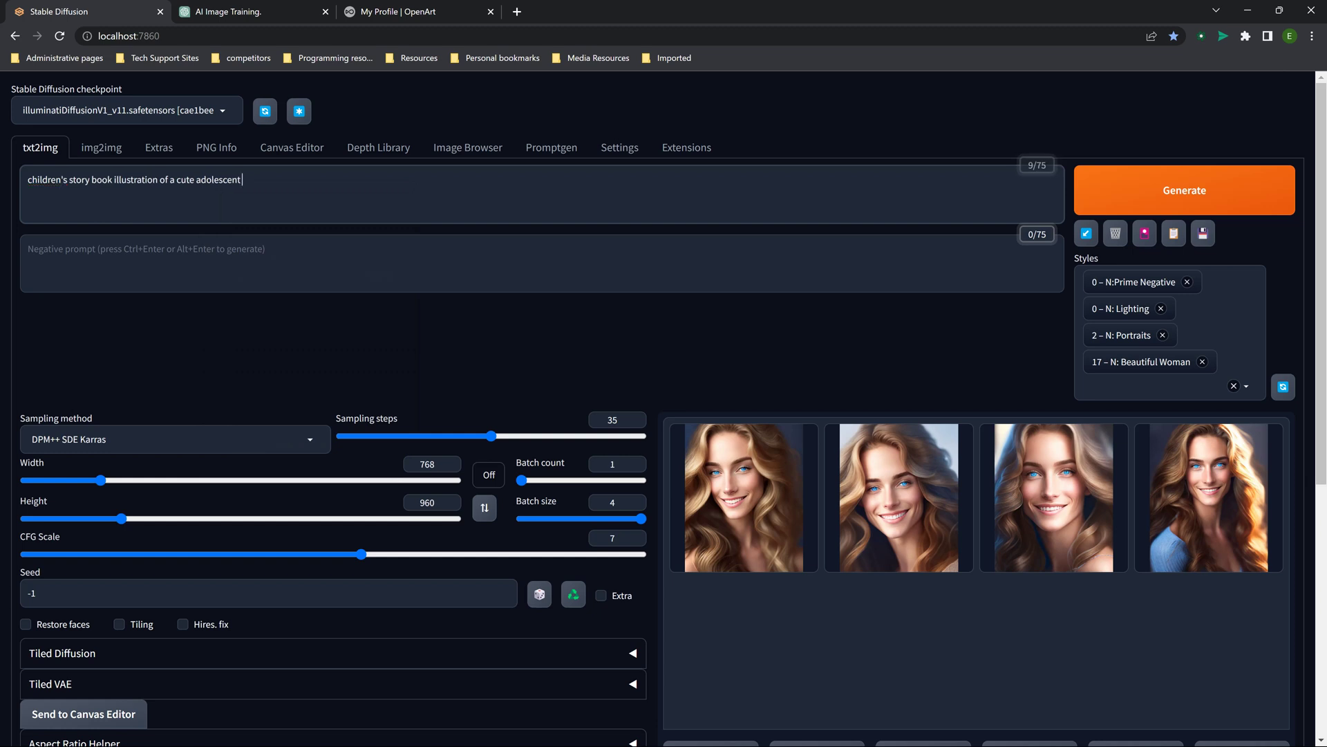
type(" girl named mi")
Continue the prompt: Michelle, denim jacket, backpack, red pants, black wavy hair, old English town street, watercolor style, vivid colors
key("BackSpace")
key("BackSpace")
type("Michelle, wearing a ")
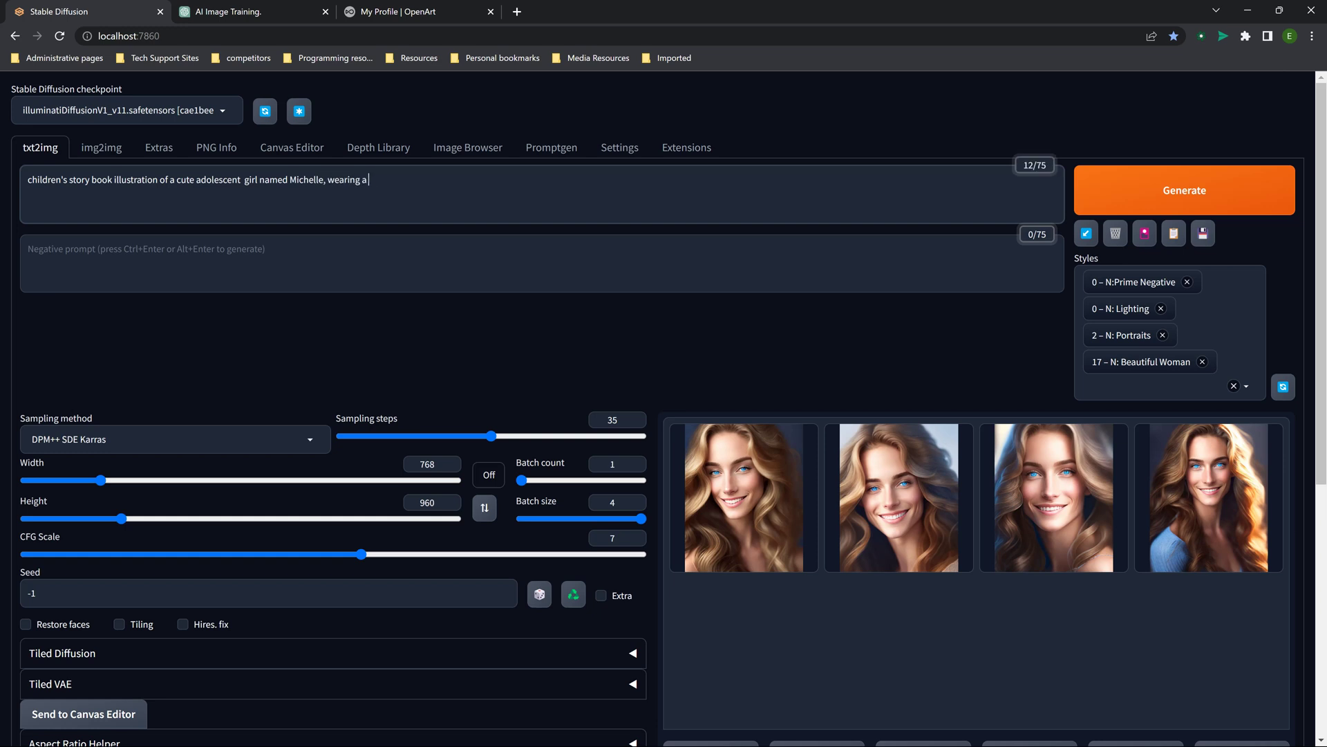
type("denim ja")
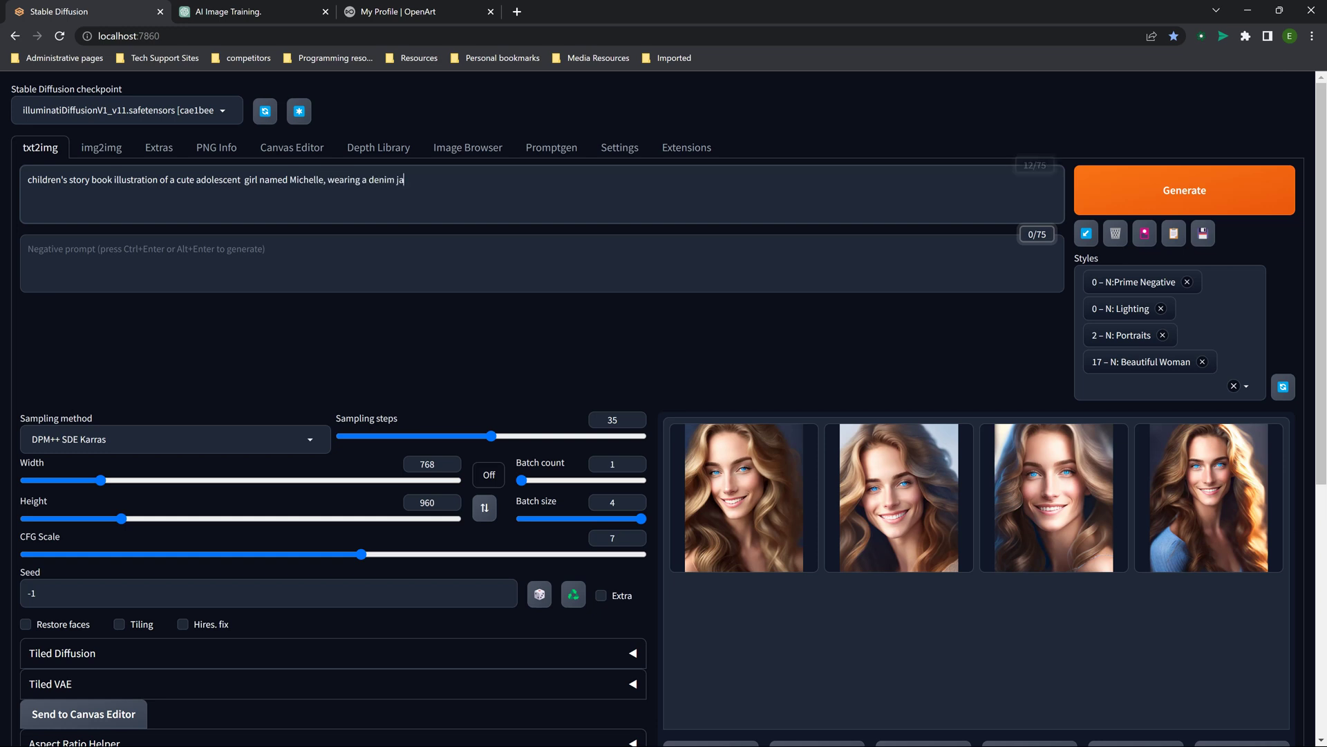
type("cket, bac")
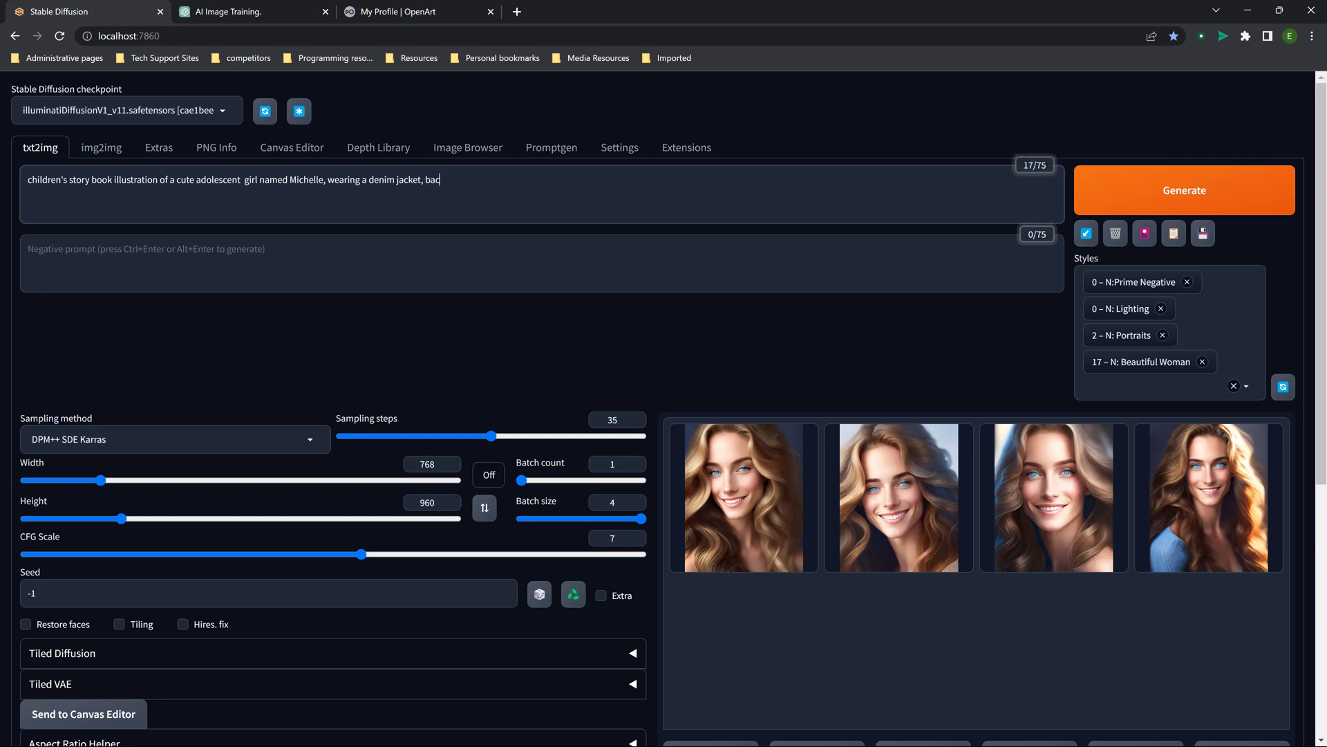
type("kpack, red pants with black wavy hair, wa")
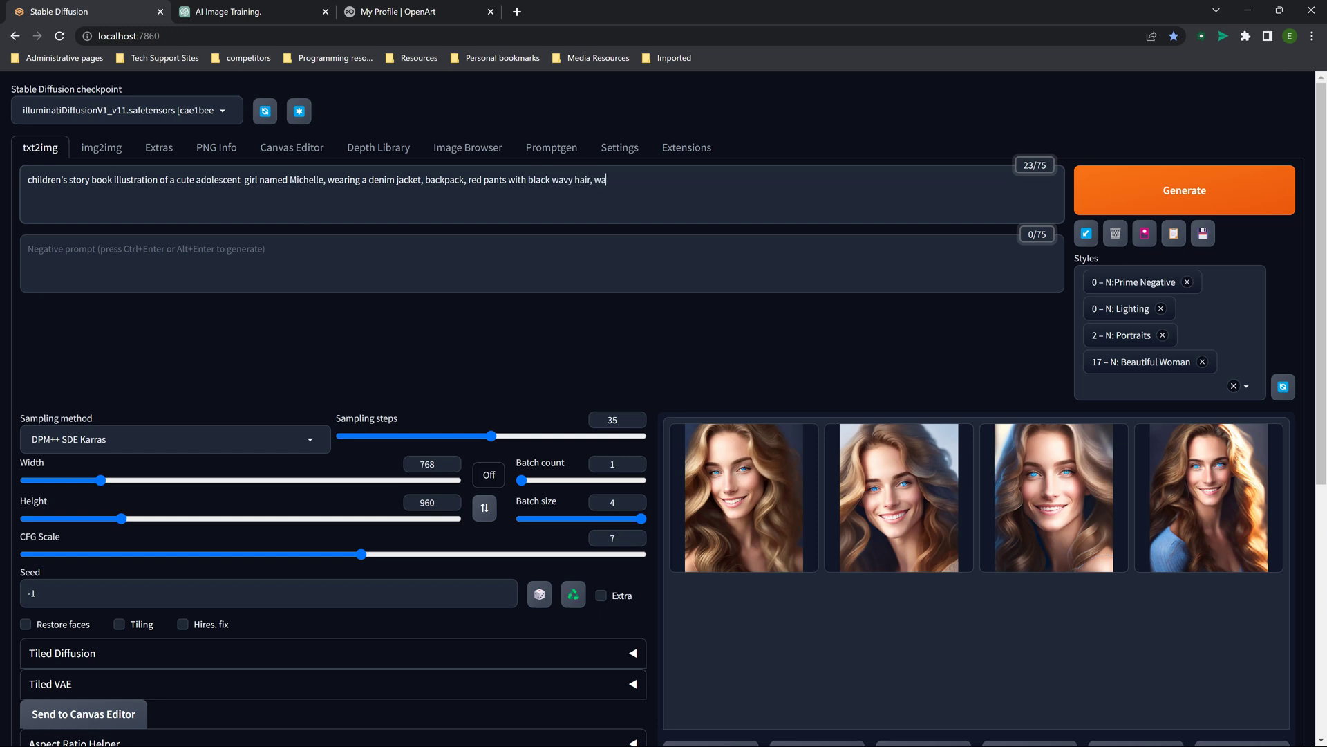
type("lking down an")
key("BackSpace")
key("BackSpace")
key("BackSpace")
key("BackSpace")
key("BackSpace")
type("down an old ean")
key("BackSpace")
type("glish town street,")
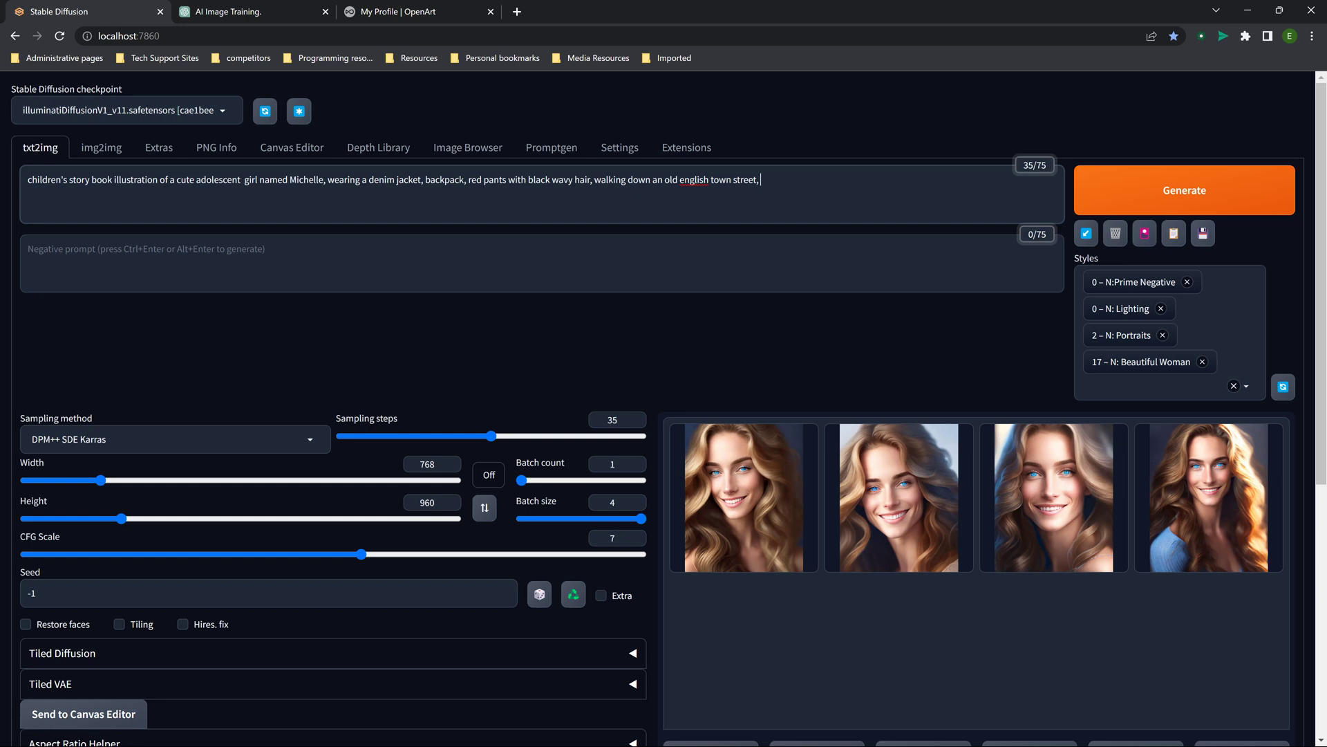
type("watercolor style, vivid colors")
left_click(27, 180)
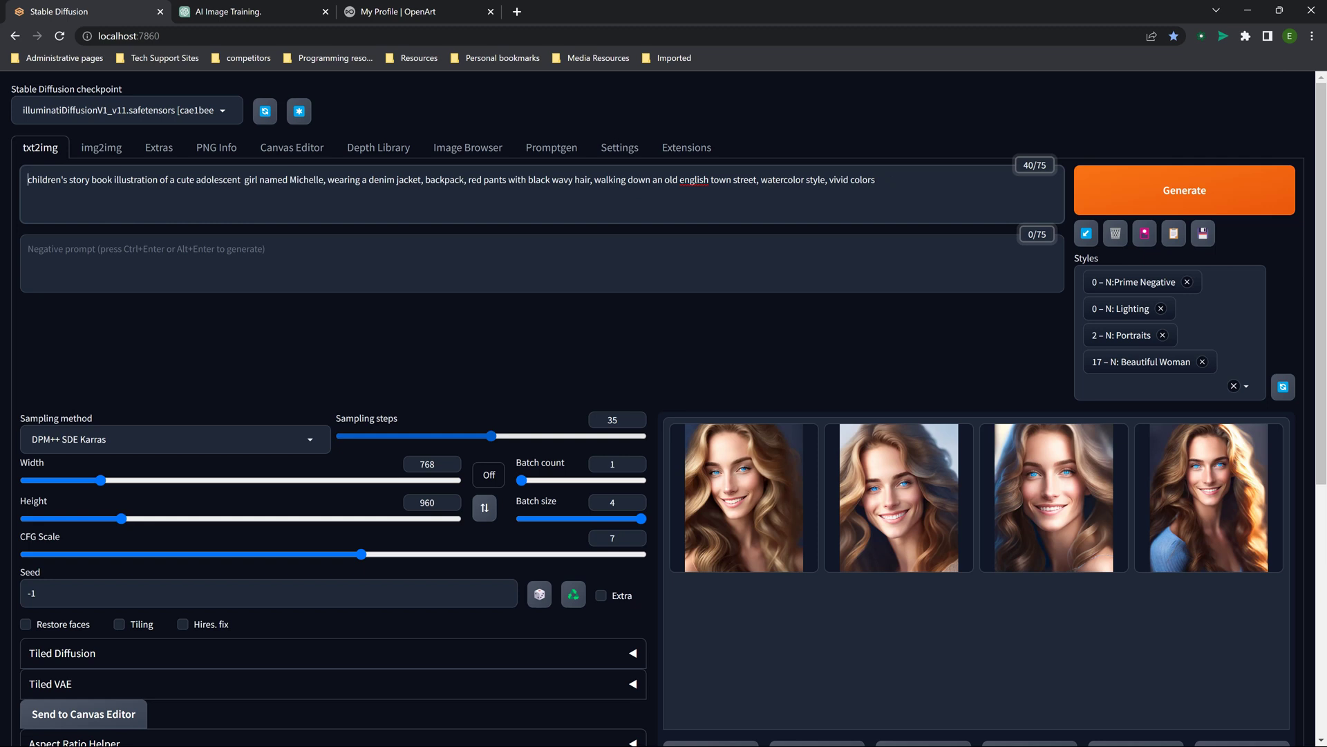
Prefix the prompt with 'highly detailed,' and lower Sampling steps from 35 to 30
type("highly detaile")
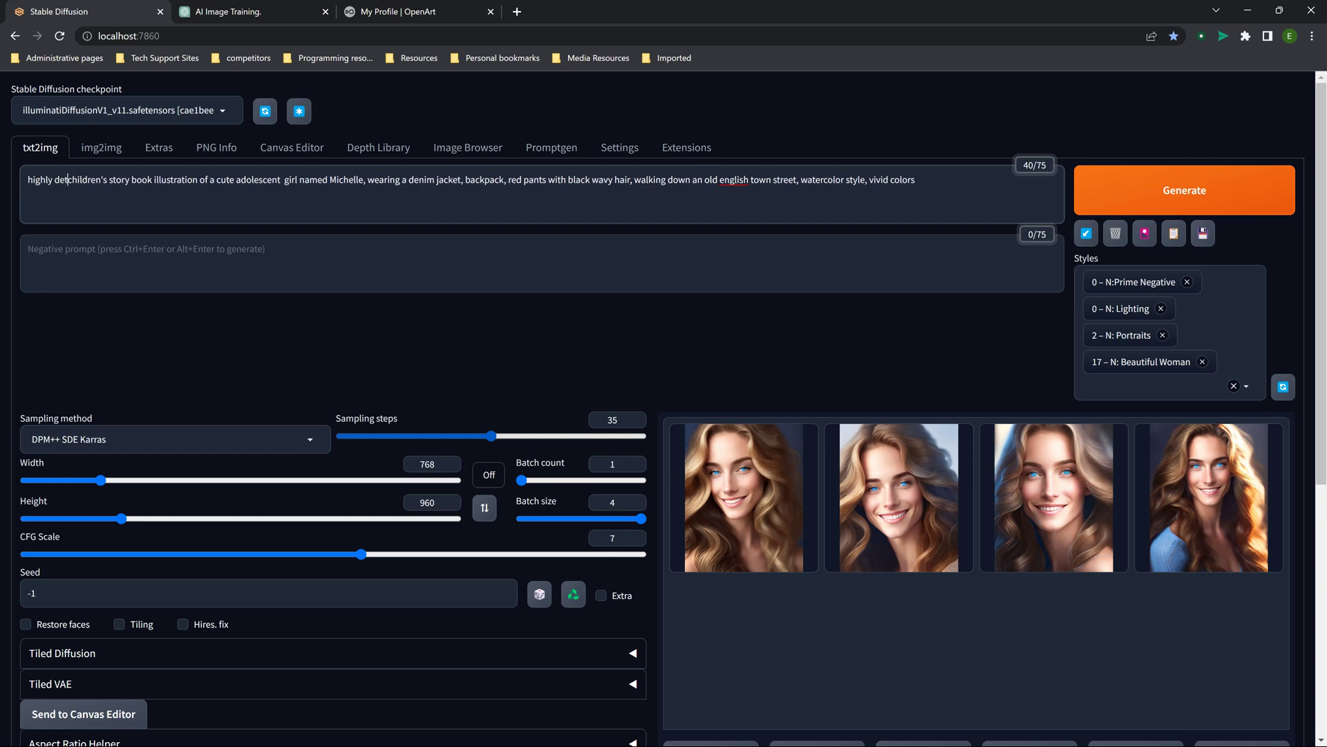
type("d,")
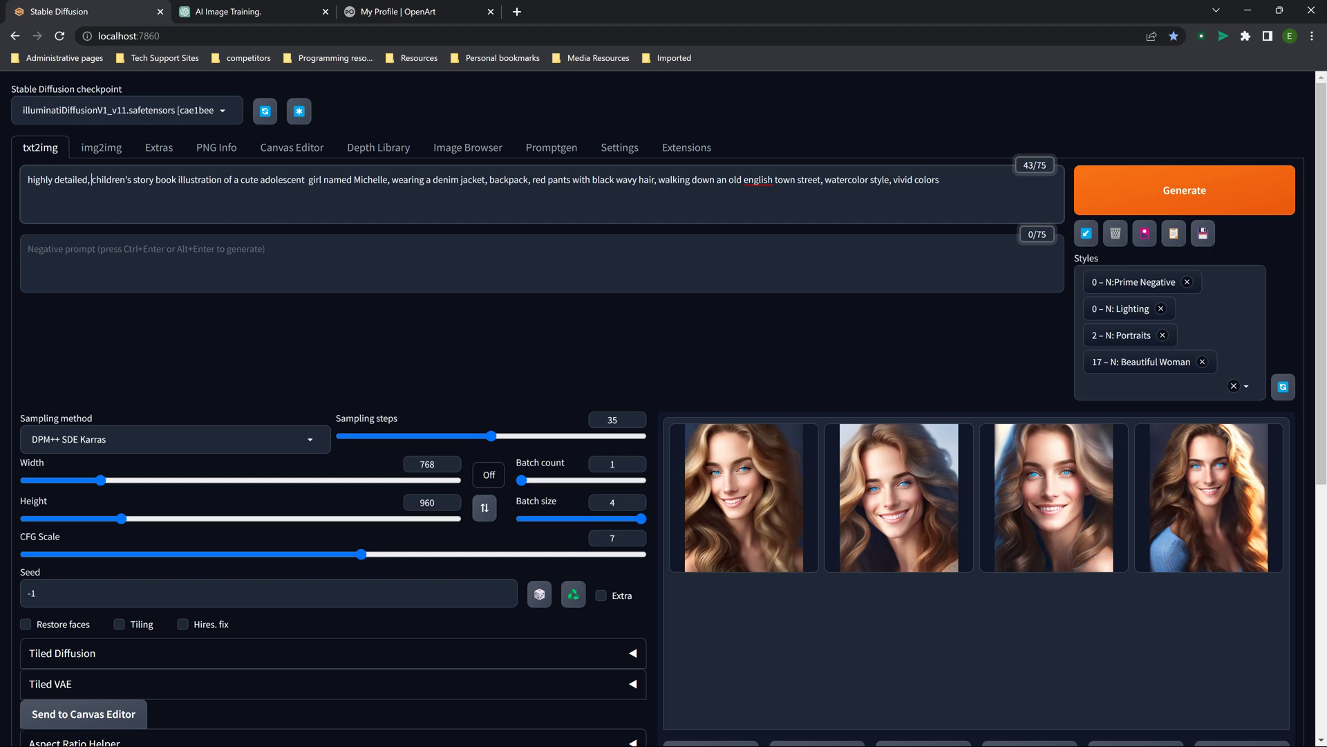
left_click_drag(490, 436, 441, 435)
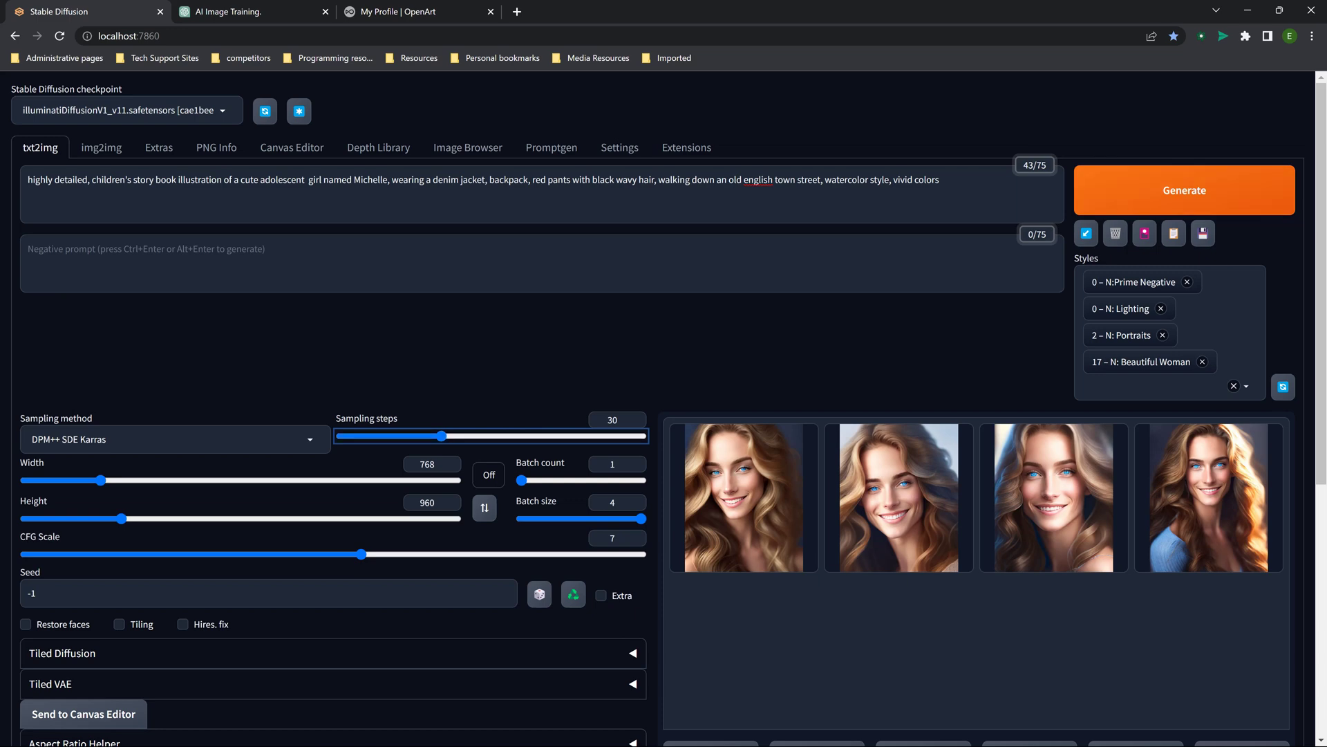
Remove the Beautiful Woman and Portraits styles and generate the images with Ctrl+Enter
left_click(1203, 362)
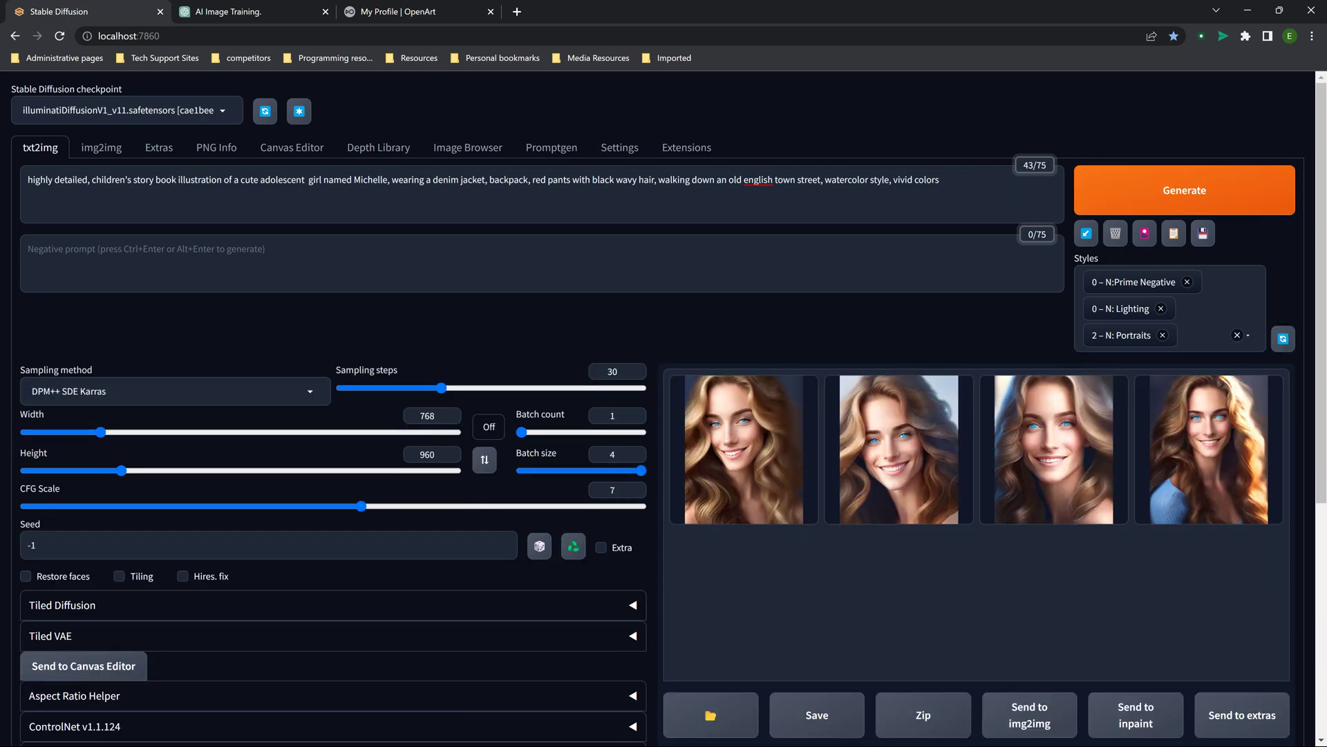
left_click(1163, 336)
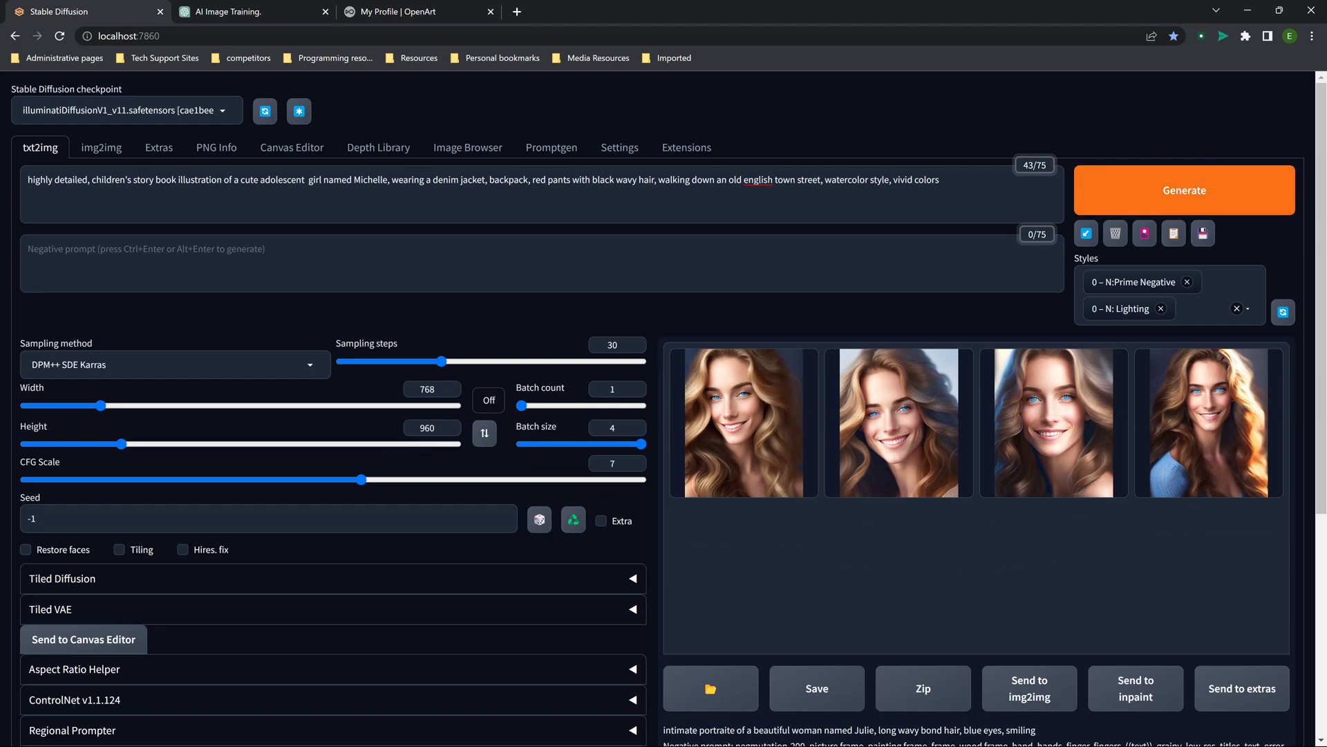
key("ctrl+Return")
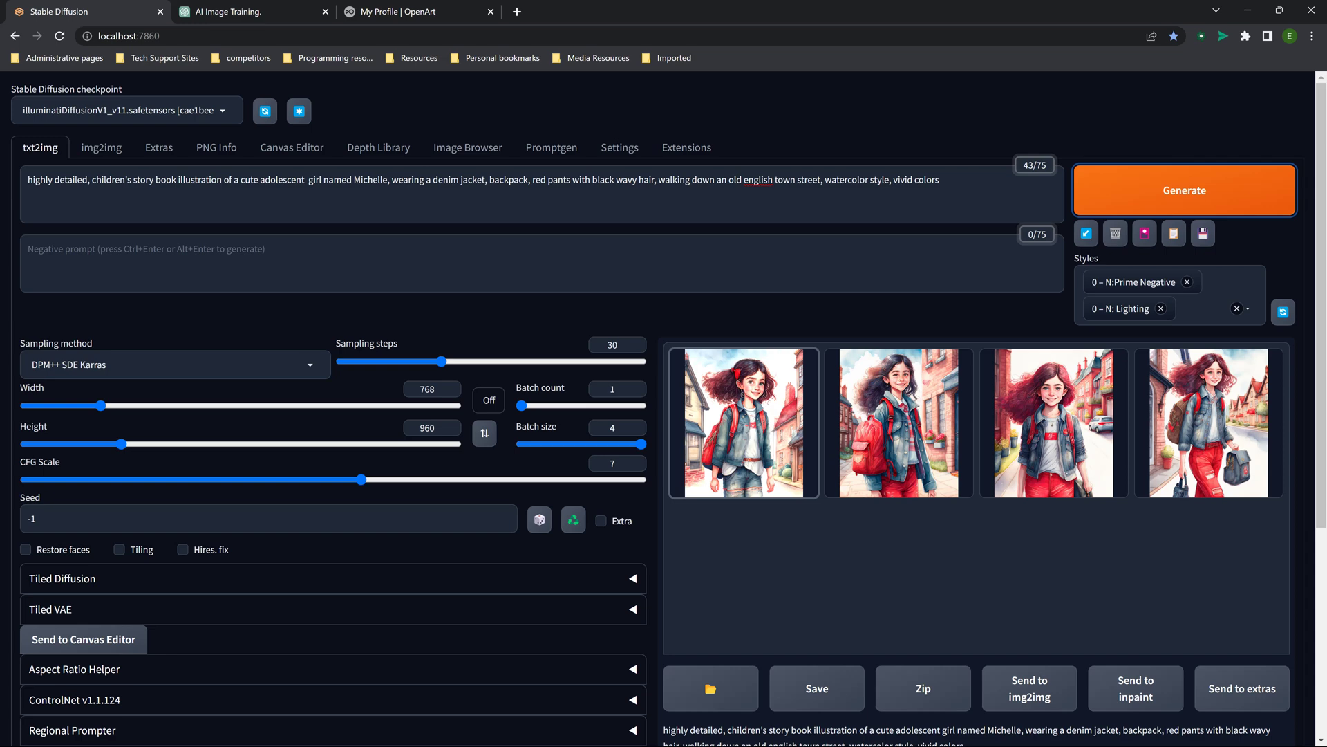
Open the first generated illustration full size and cycle through all four in the viewer
left_click(744, 423)
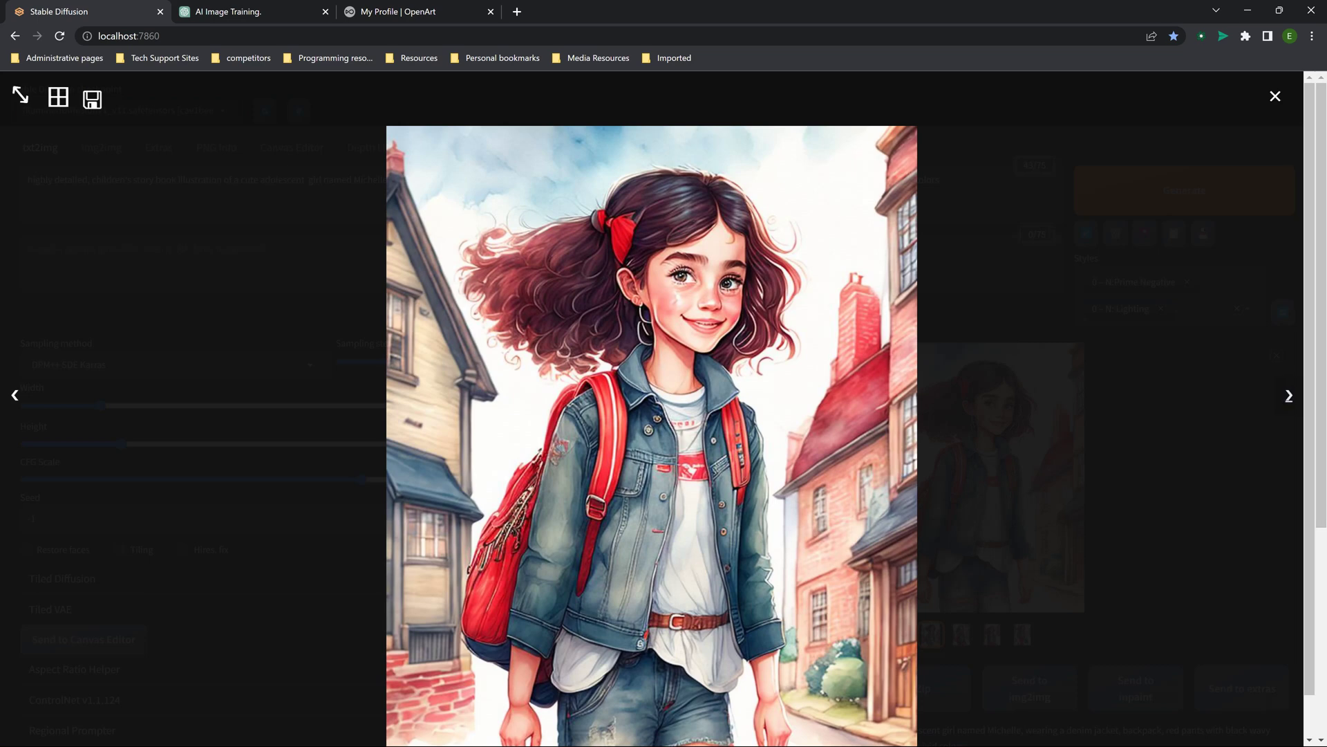
left_click(1289, 395)
left_click(1289, 395)
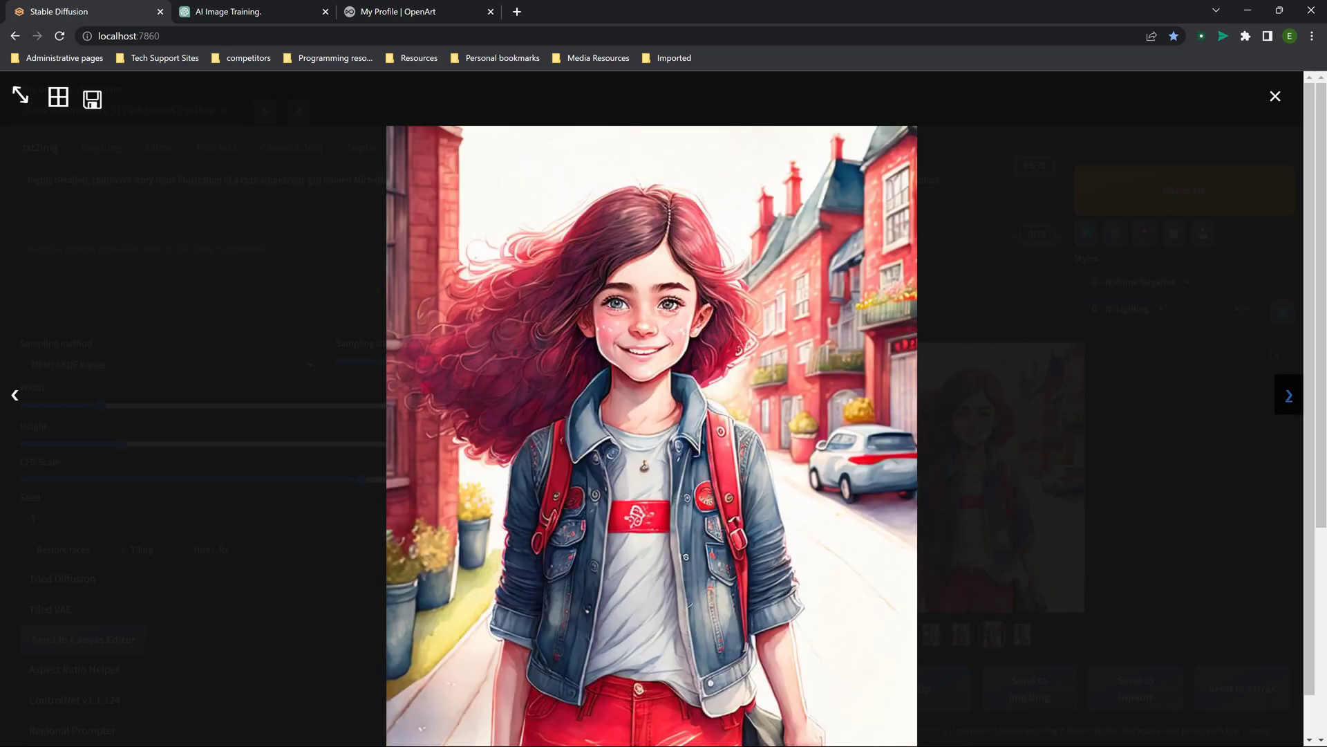
left_click(1289, 395)
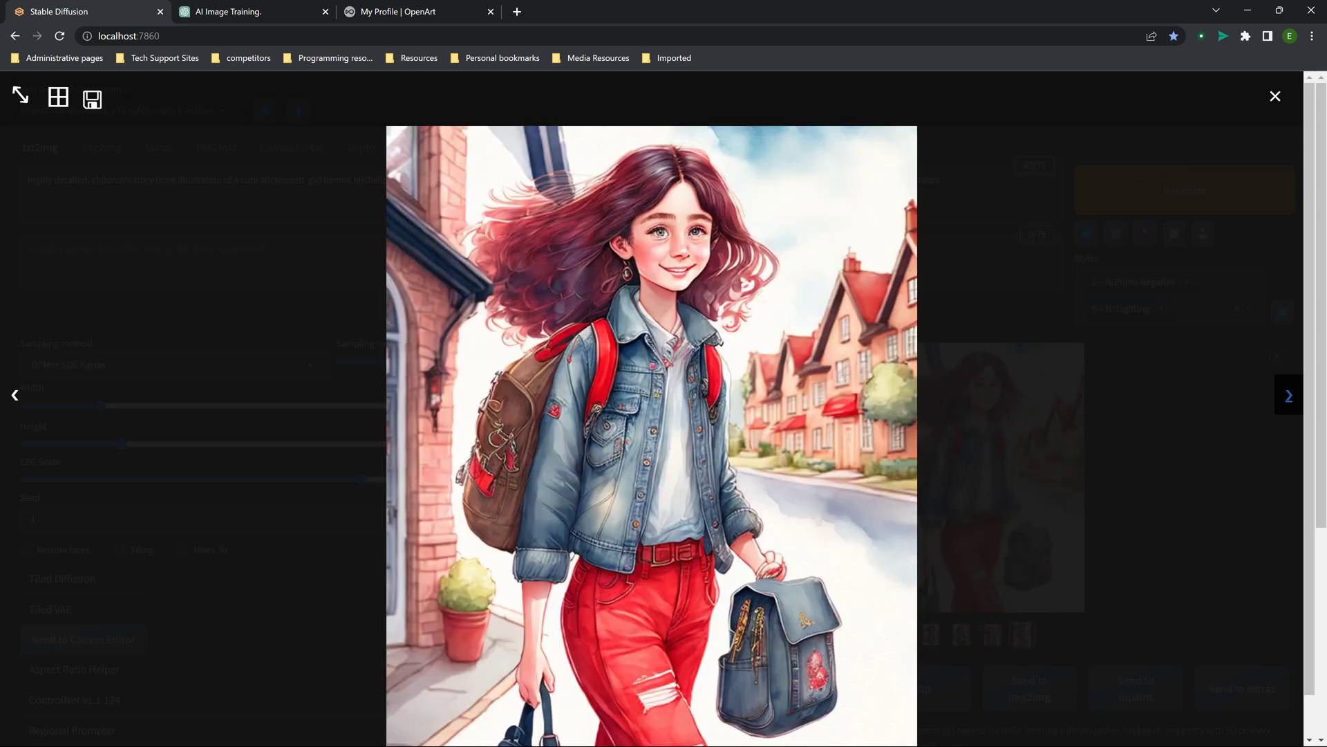
left_click(1289, 395)
left_click(1289, 395)
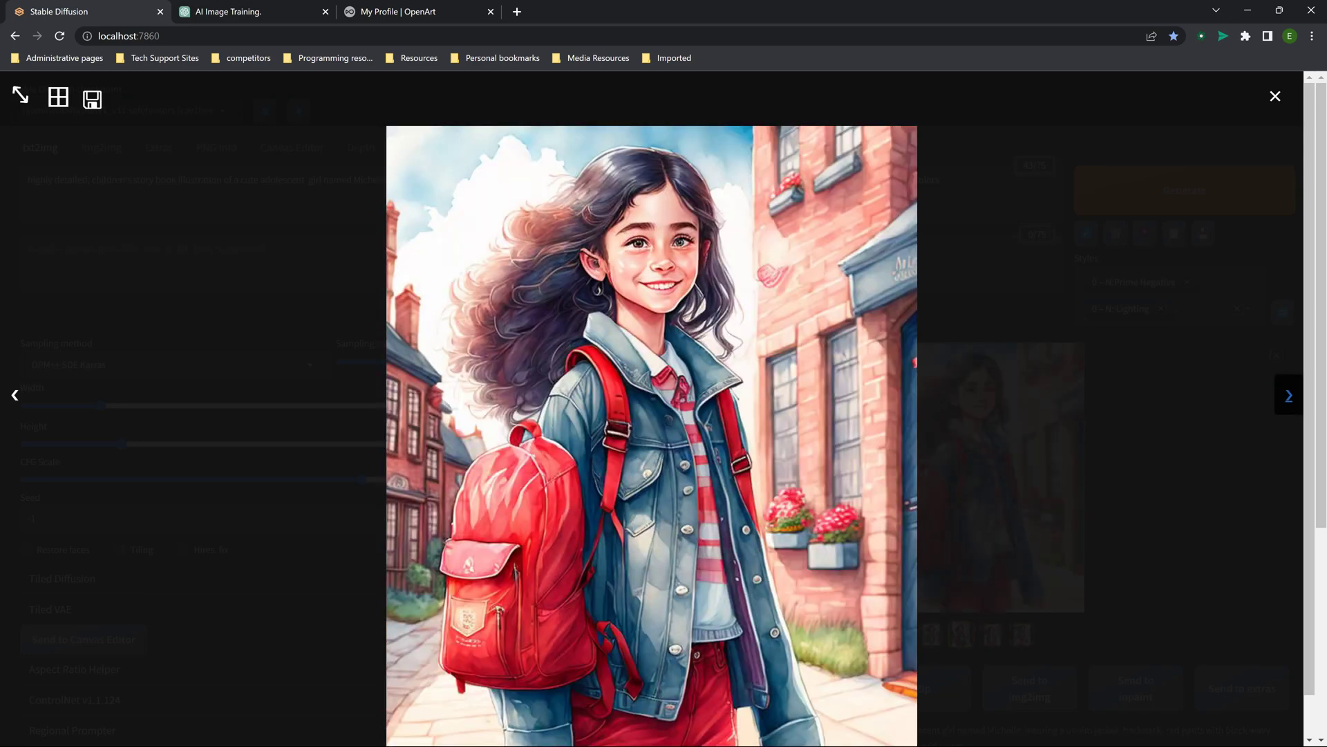
left_click(1289, 395)
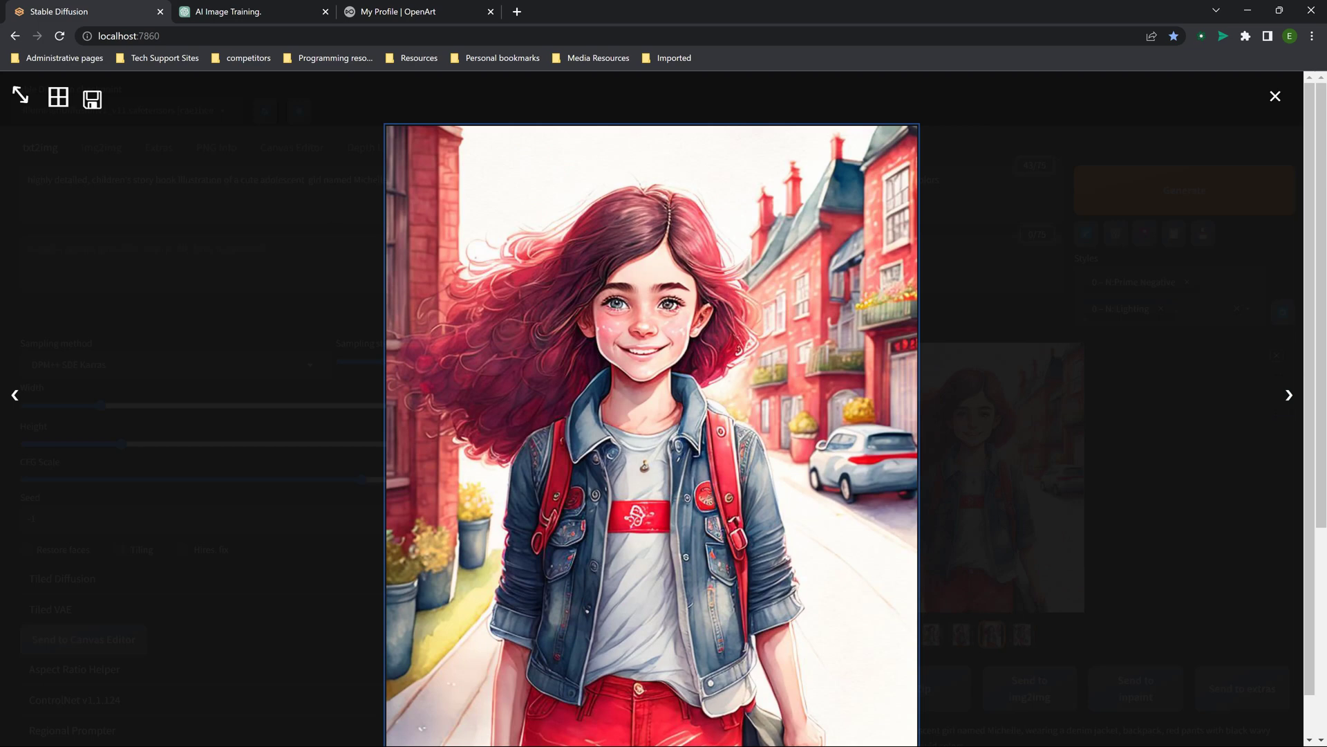
Close the full-size image viewer and reload the WebUI page at localhost:7860
key("Escape")
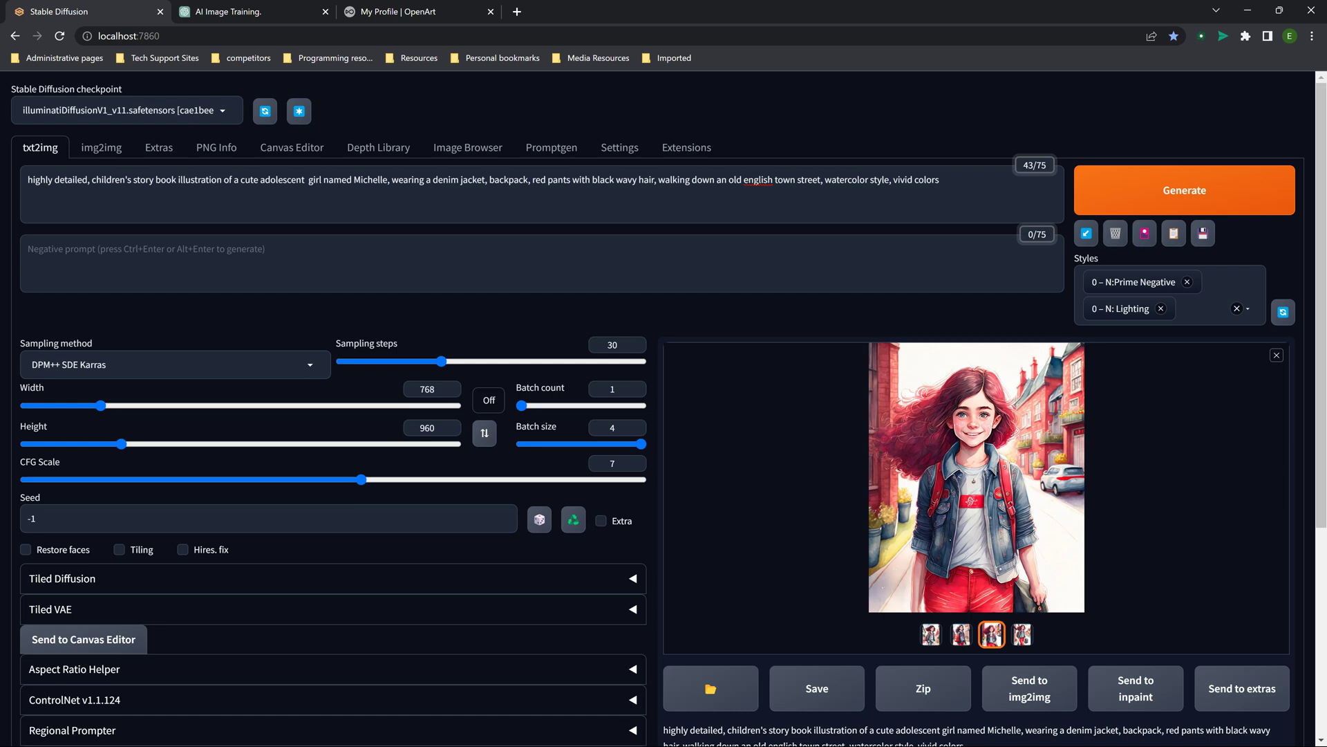
key("F5")
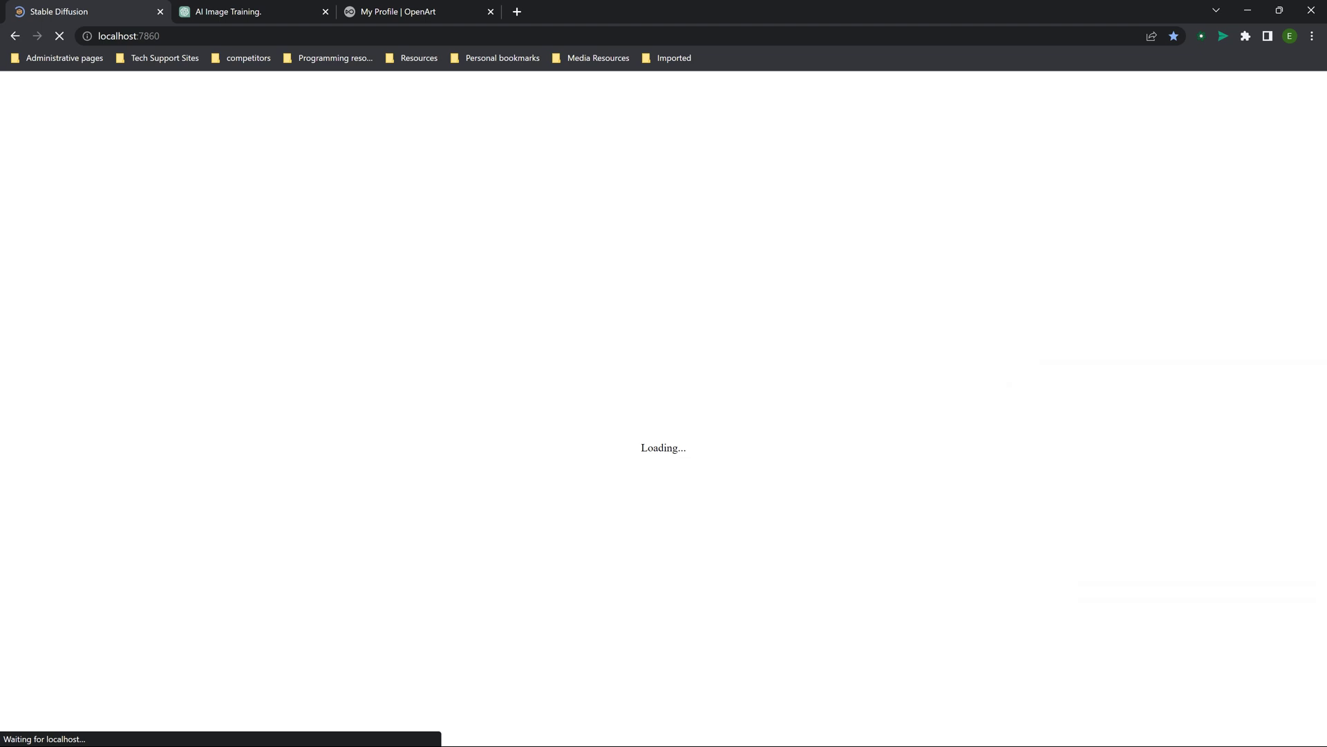